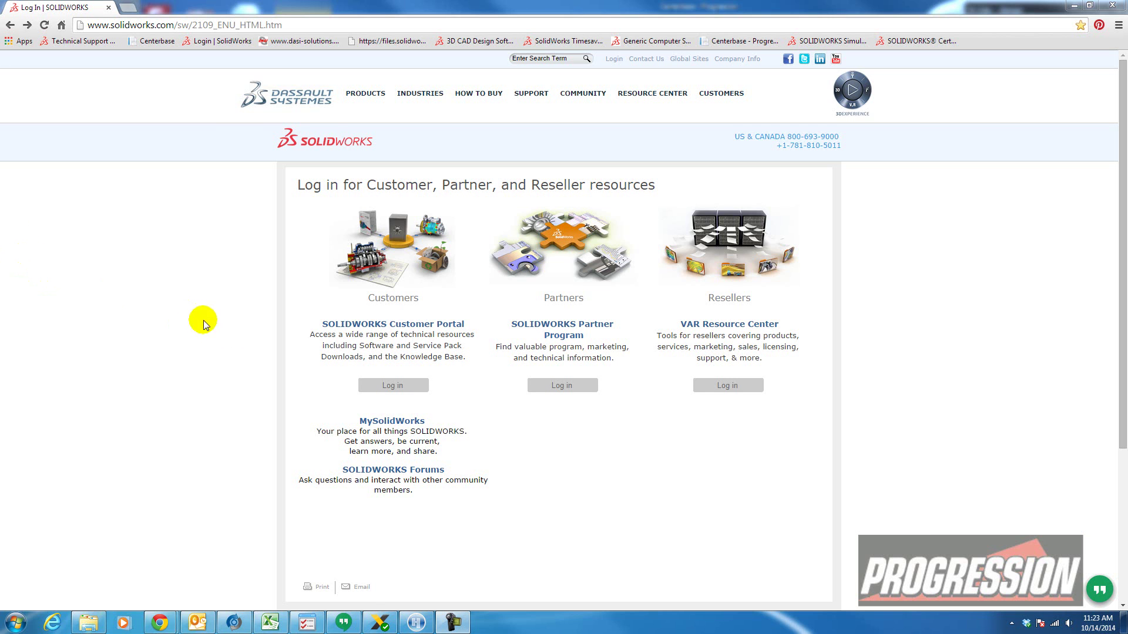
# Step: Log in to the SOLIDWORKS Customer Portal and open its Downloads and Updates page
pyautogui.click(387, 392)
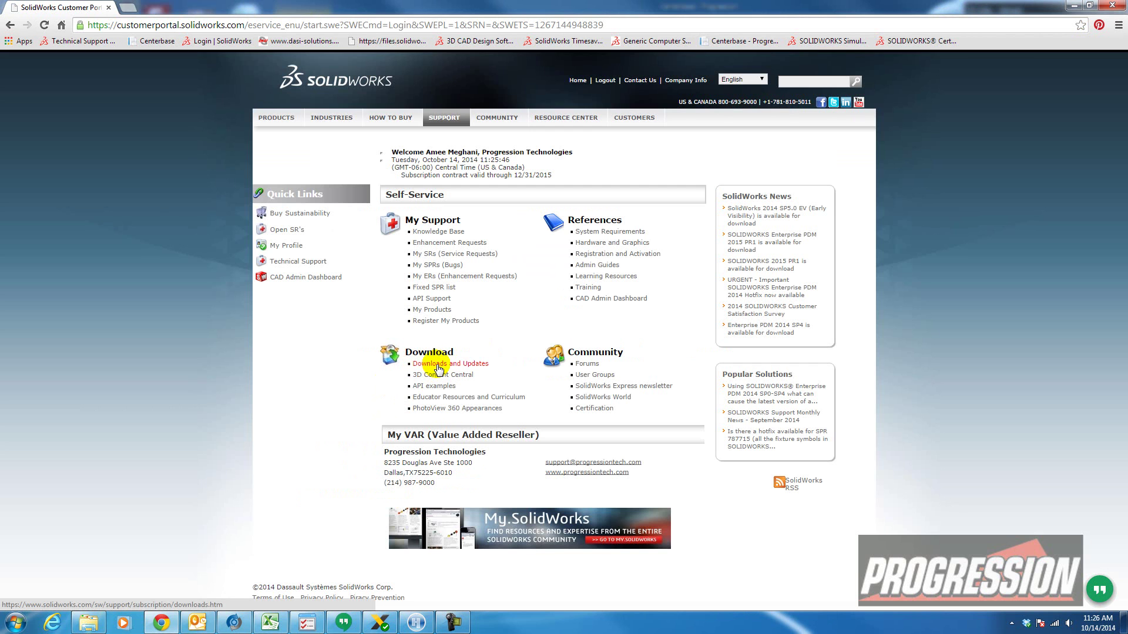
pyautogui.click(436, 365)
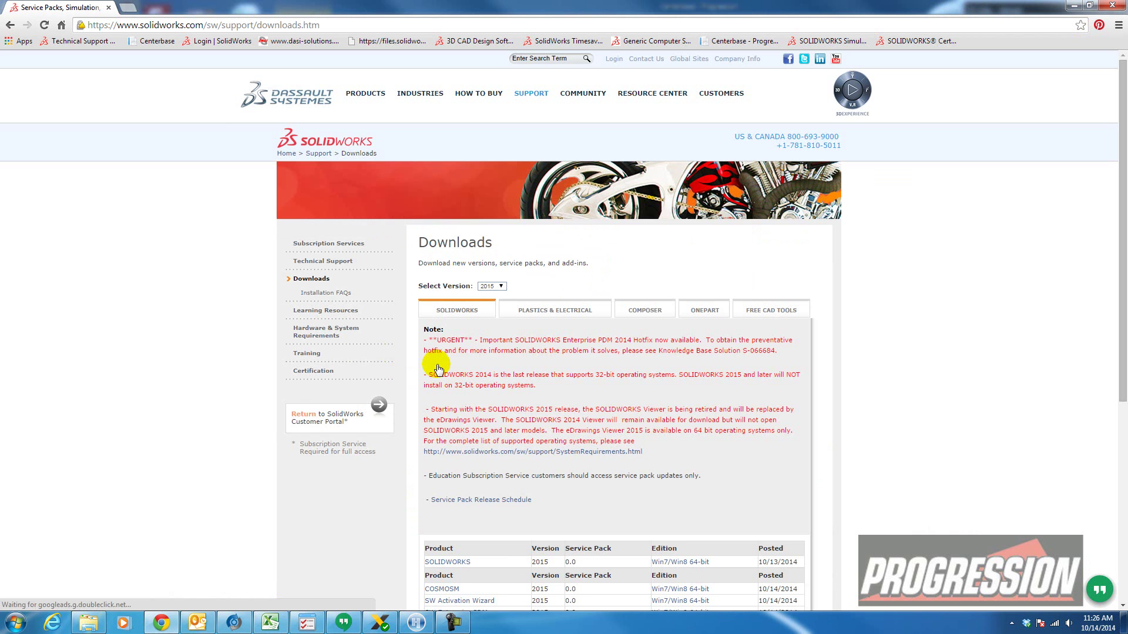
# Step: Open the SOLIDWORKS 2015 Service Pack 0.0 download, accept its license agreement, and download the Installation Manager
pyautogui.scroll(-2, 444, 438)
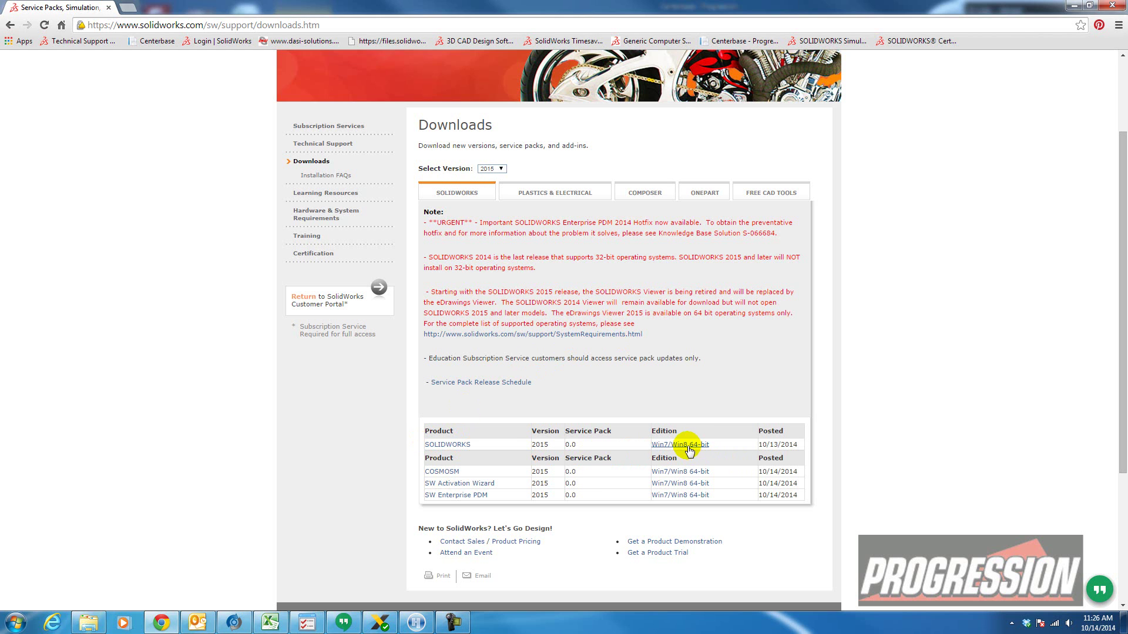
pyautogui.click(460, 449)
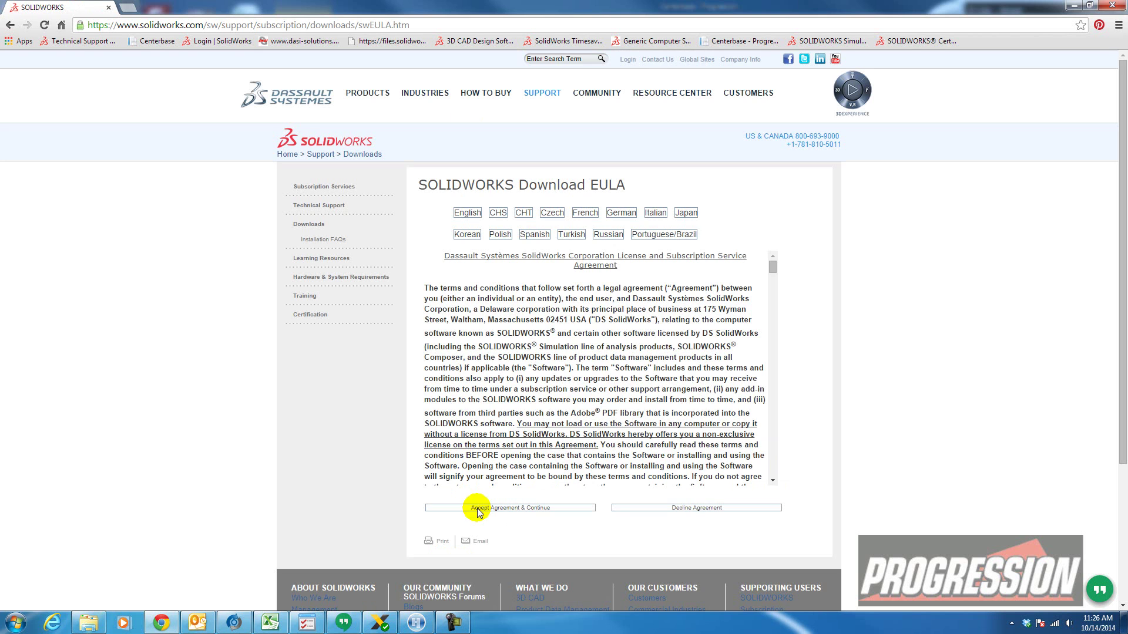
pyautogui.click(477, 509)
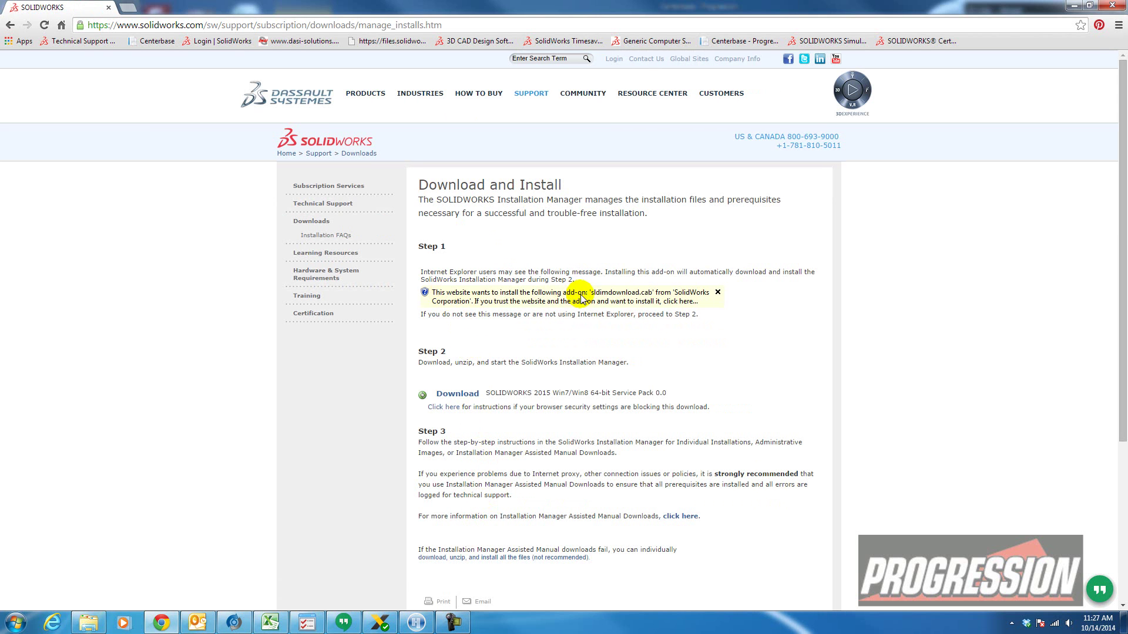
pyautogui.click(449, 395)
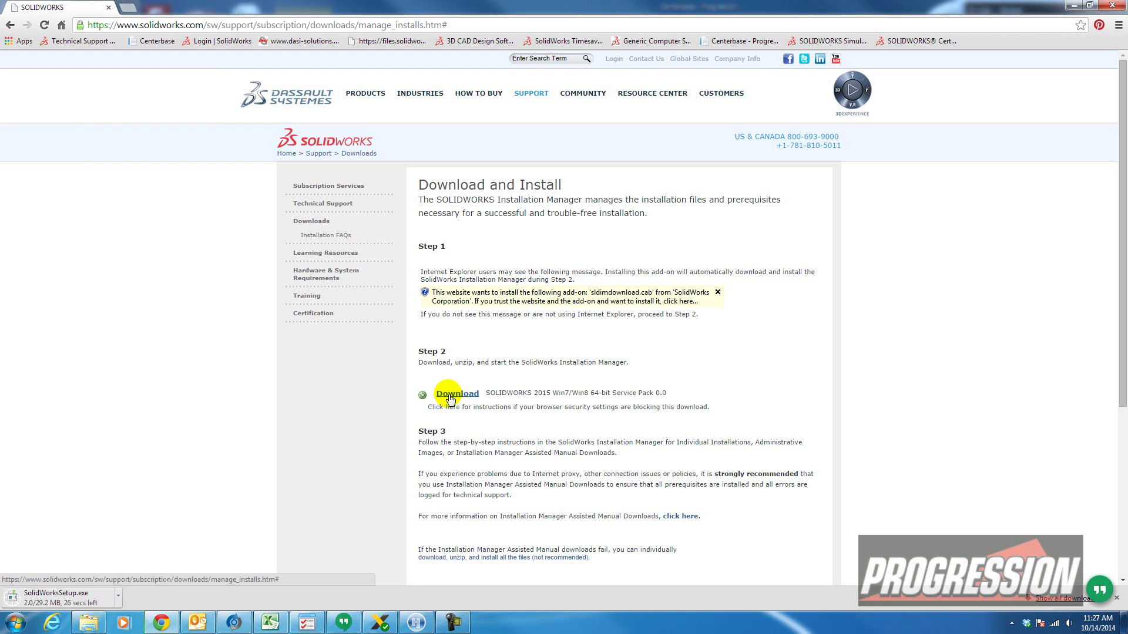
# Step: Run the downloaded SolidWorksSetup.exe and unzip its files to the default folder, letting sldim.exe open when done
pyautogui.click(117, 596)
pyautogui.click(143, 525)
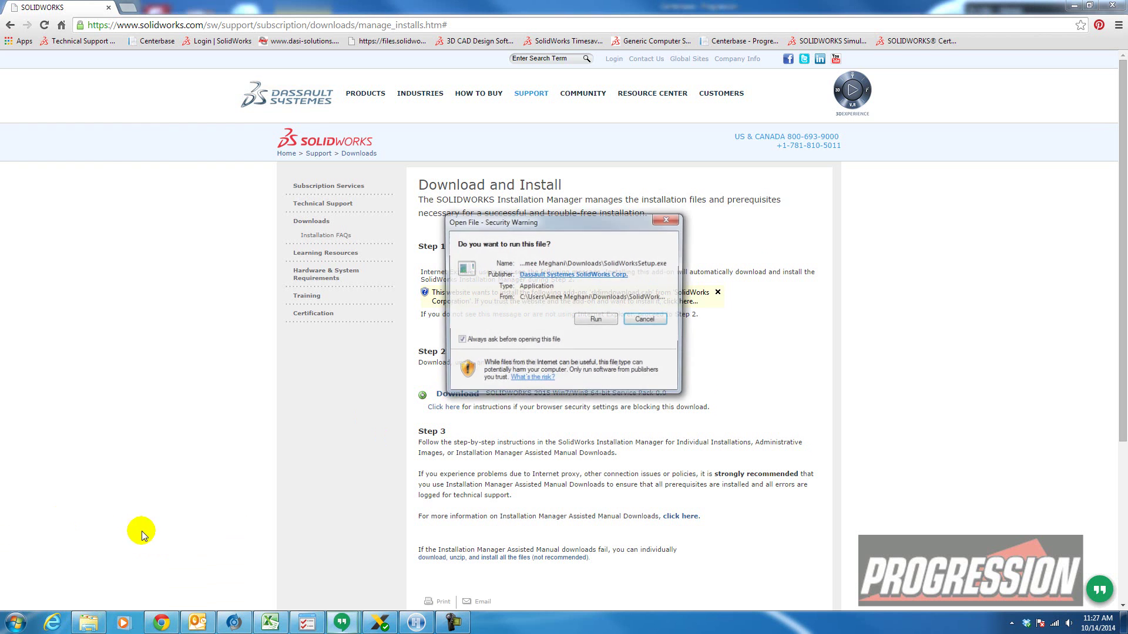
pyautogui.click(605, 320)
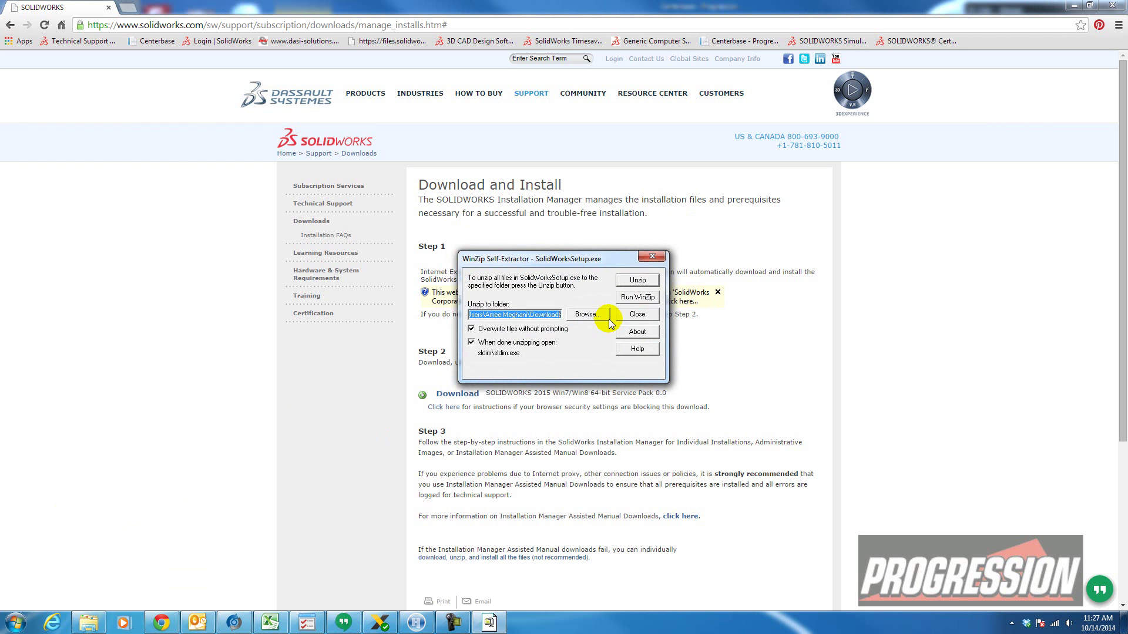
pyautogui.click(623, 282)
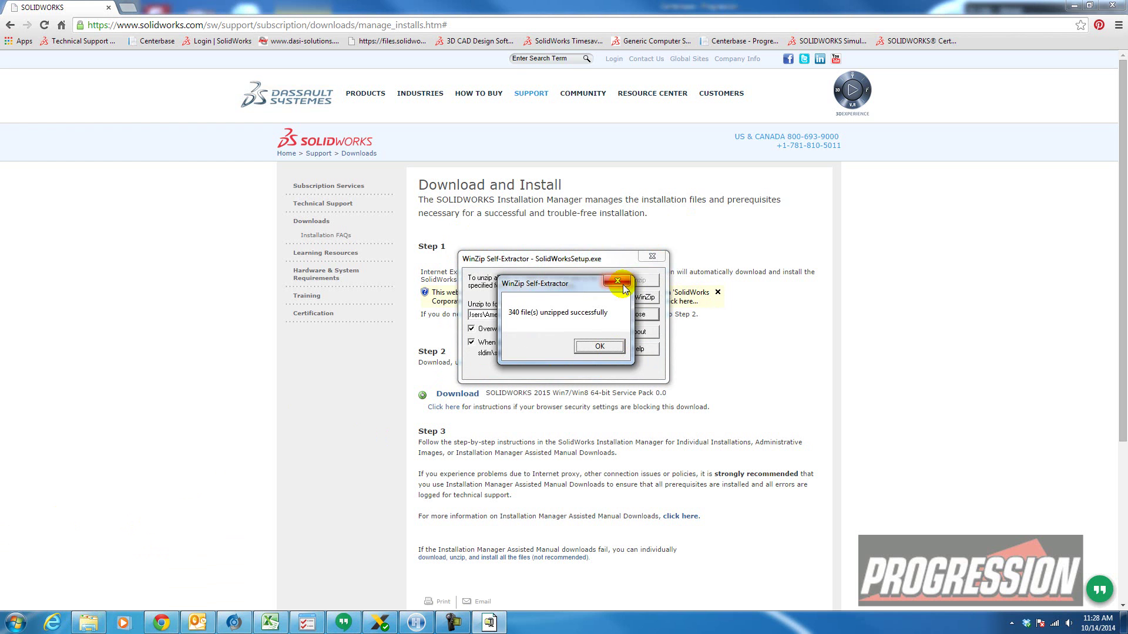
pyautogui.click(598, 347)
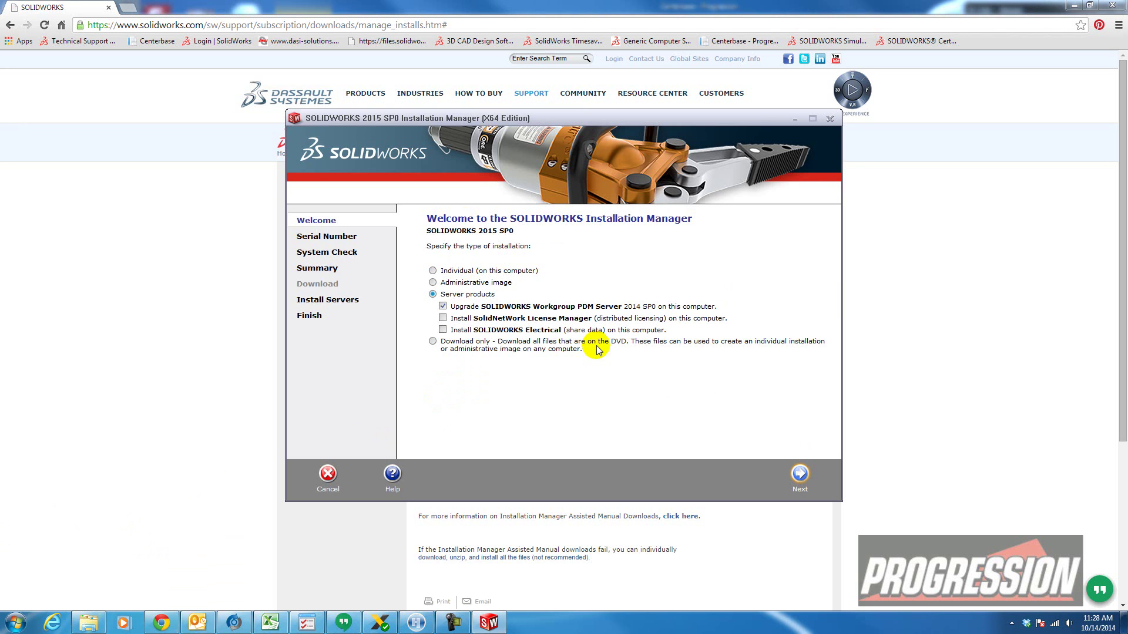
# Step: Choose an individual installation on this computer, keep the filled-in serial numbers, and create a new installation of SOLIDWORKS 2015 SP0
pyautogui.click(432, 272)
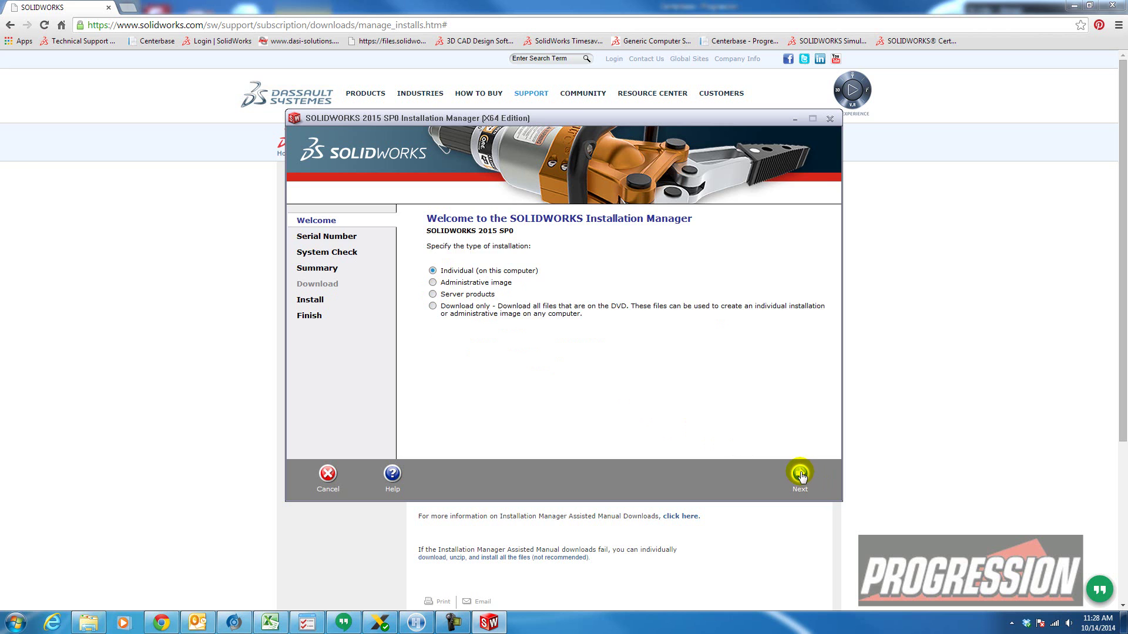
pyautogui.click(800, 474)
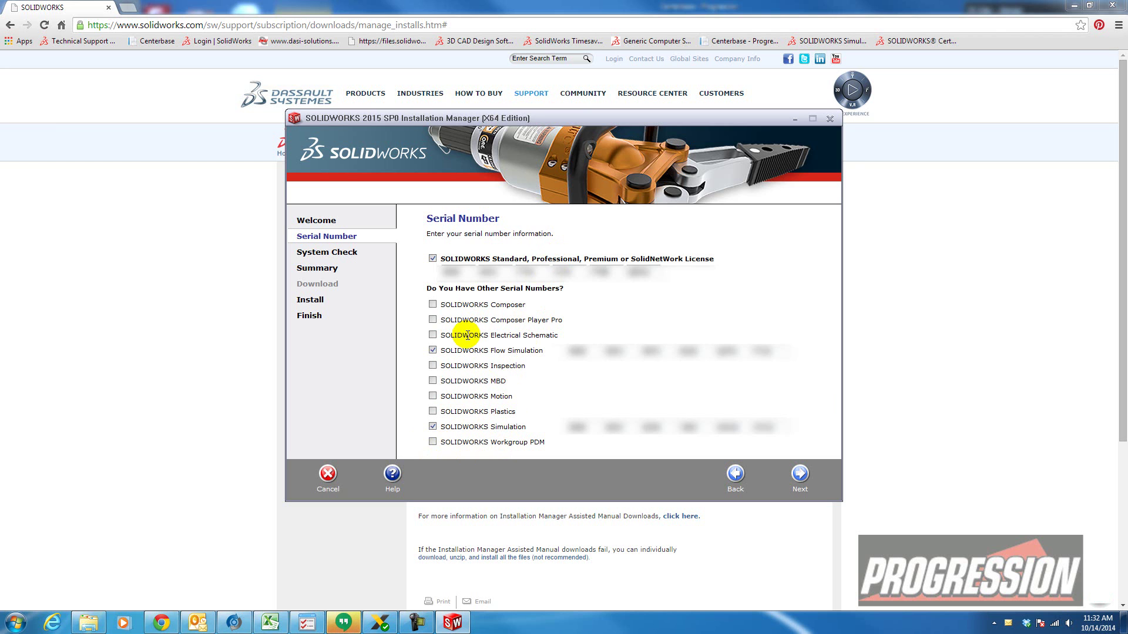
pyautogui.click(800, 475)
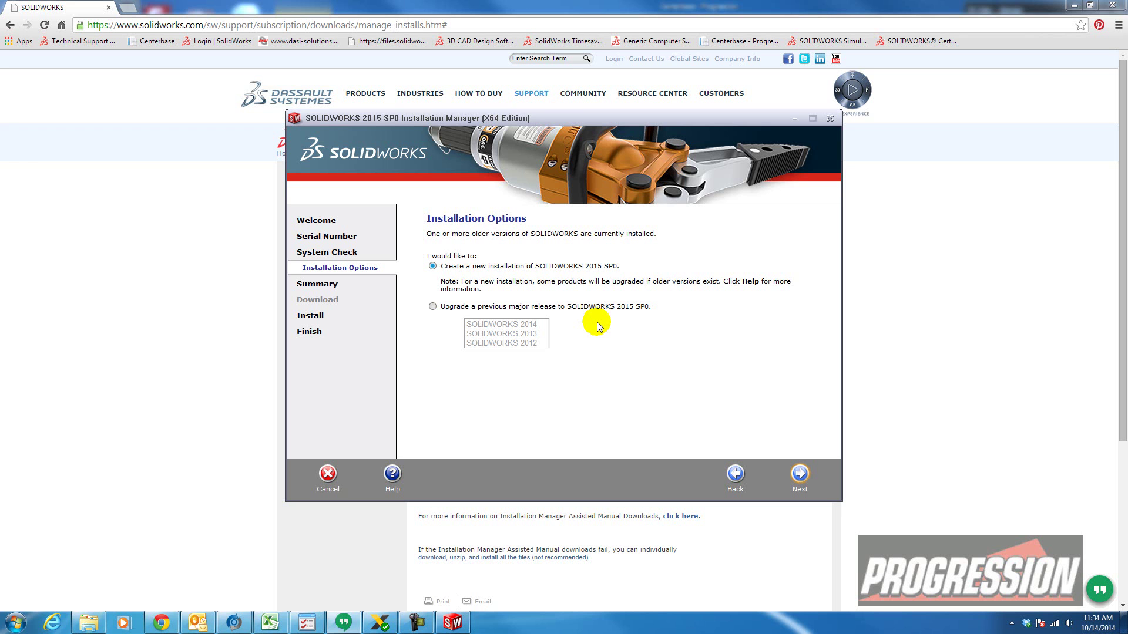
pyautogui.click(801, 475)
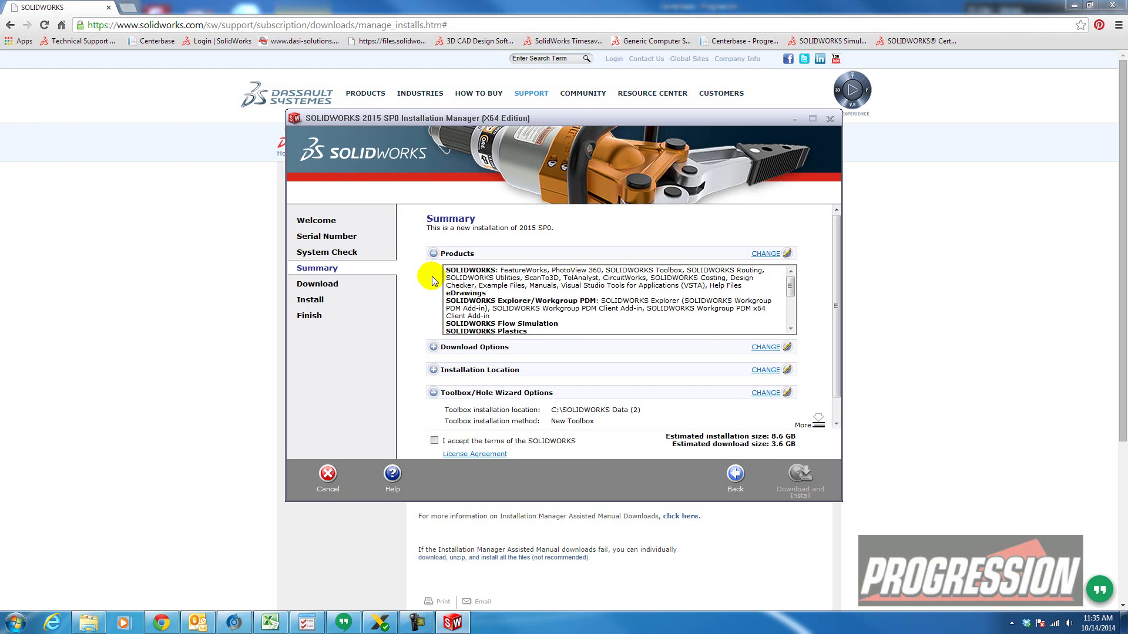
# Step: Open the product selection for changes, exclude SOLIDWORKS Flow Simulation, and include it again
pyautogui.click(776, 255)
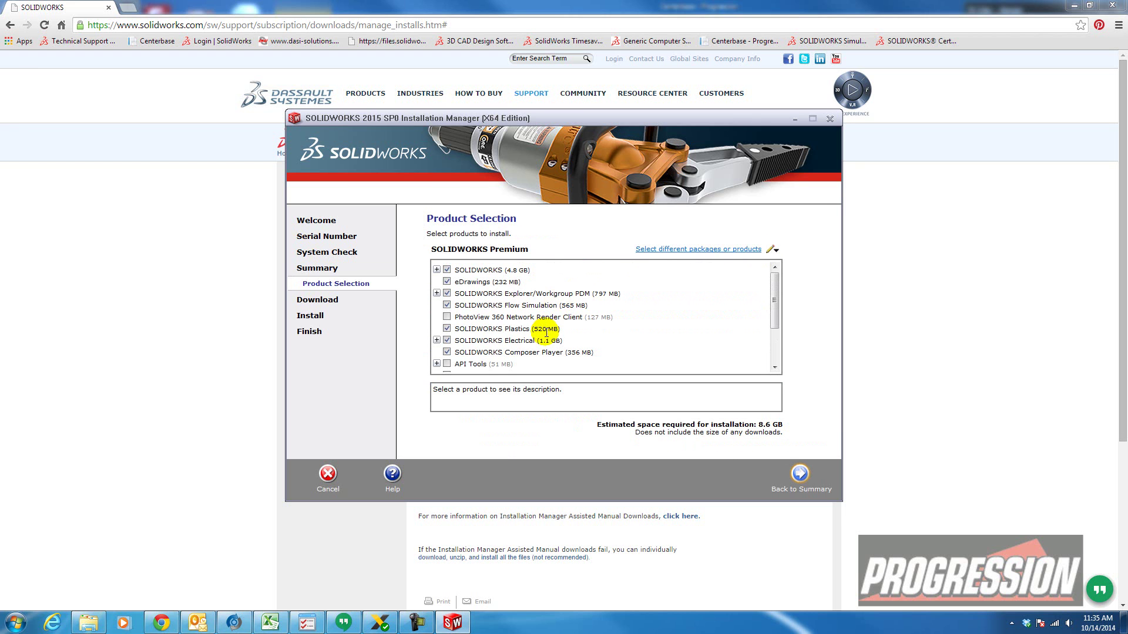
pyautogui.click(446, 305)
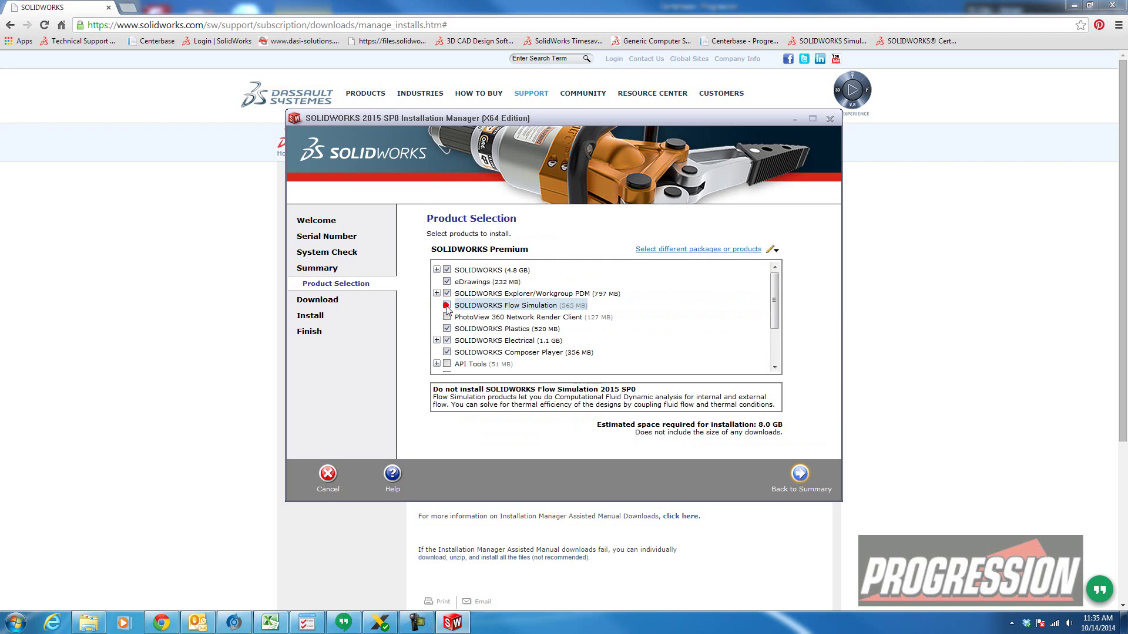
pyautogui.click(447, 317)
pyautogui.click(447, 305)
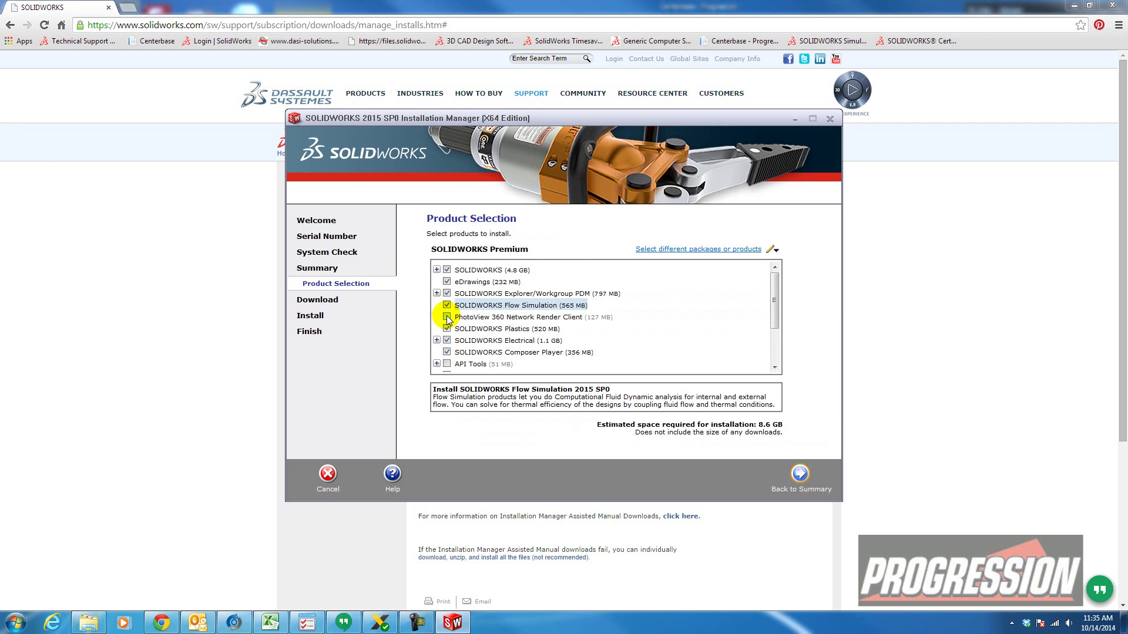
# Step: Examine the components included under the SOLIDWORKS product and return to the installation summary
pyautogui.scroll(-1, 469, 344)
pyautogui.scroll(2, 470, 344)
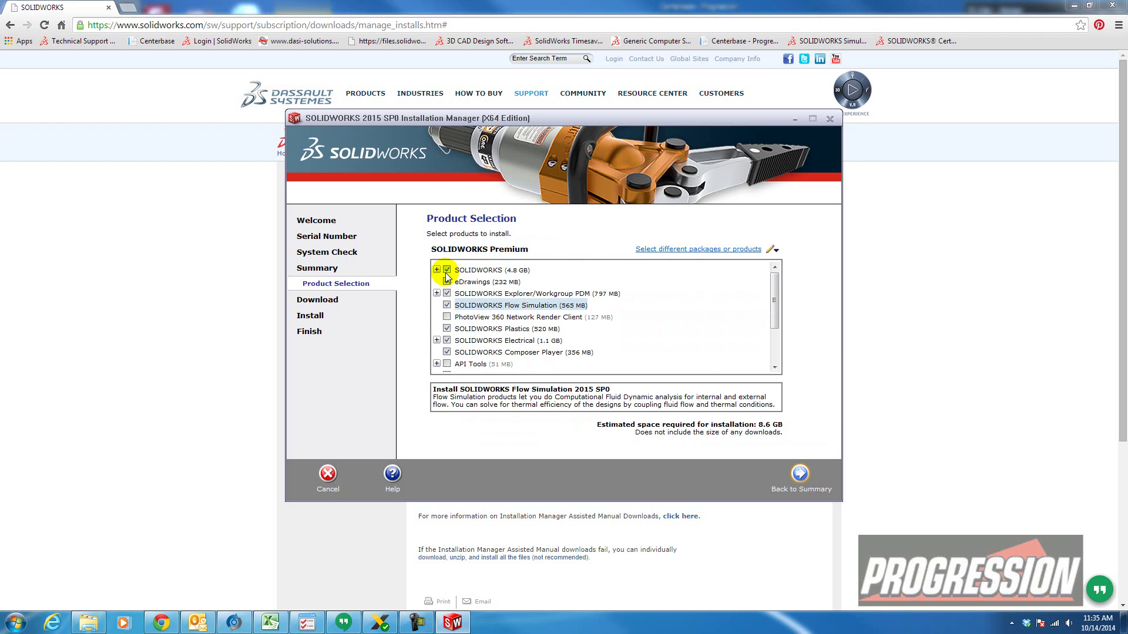
pyautogui.click(437, 270)
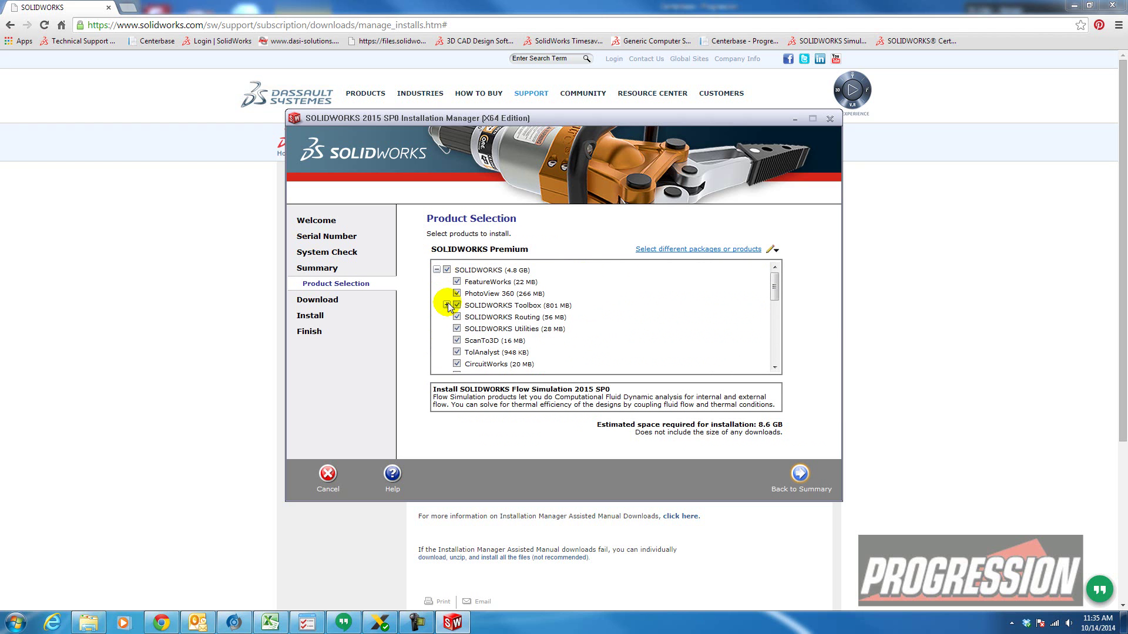
pyautogui.scroll(-1, 462, 333)
pyautogui.scroll(-1, 463, 334)
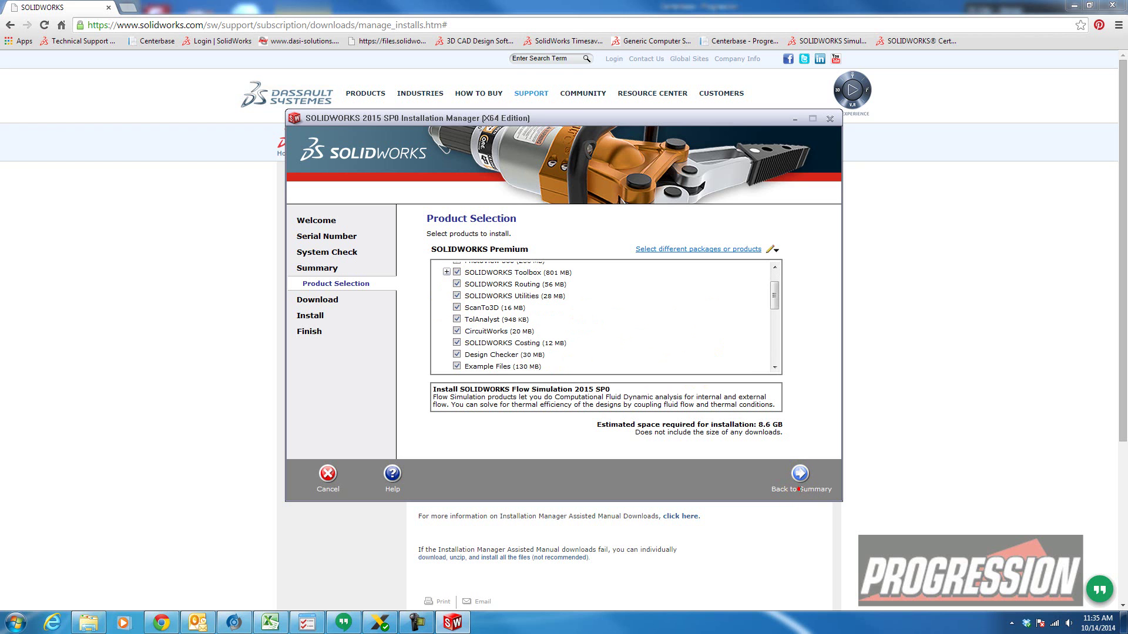
pyautogui.click(800, 478)
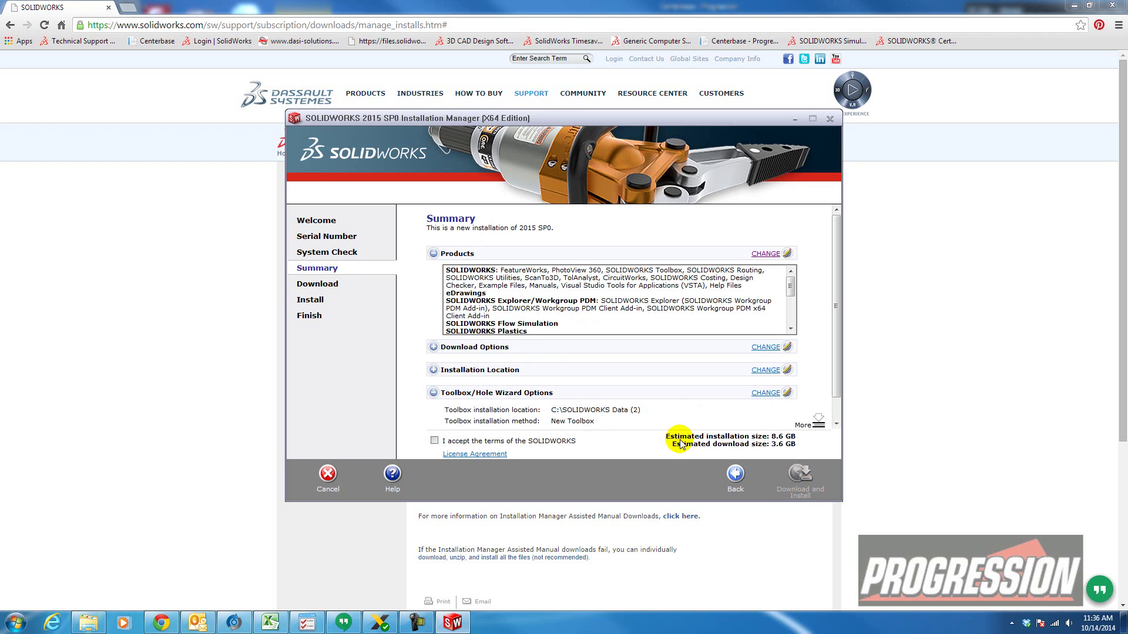
# Step: Review the download options, including operation, download folder, download method and background downloader, and return to the summary
pyautogui.click(433, 347)
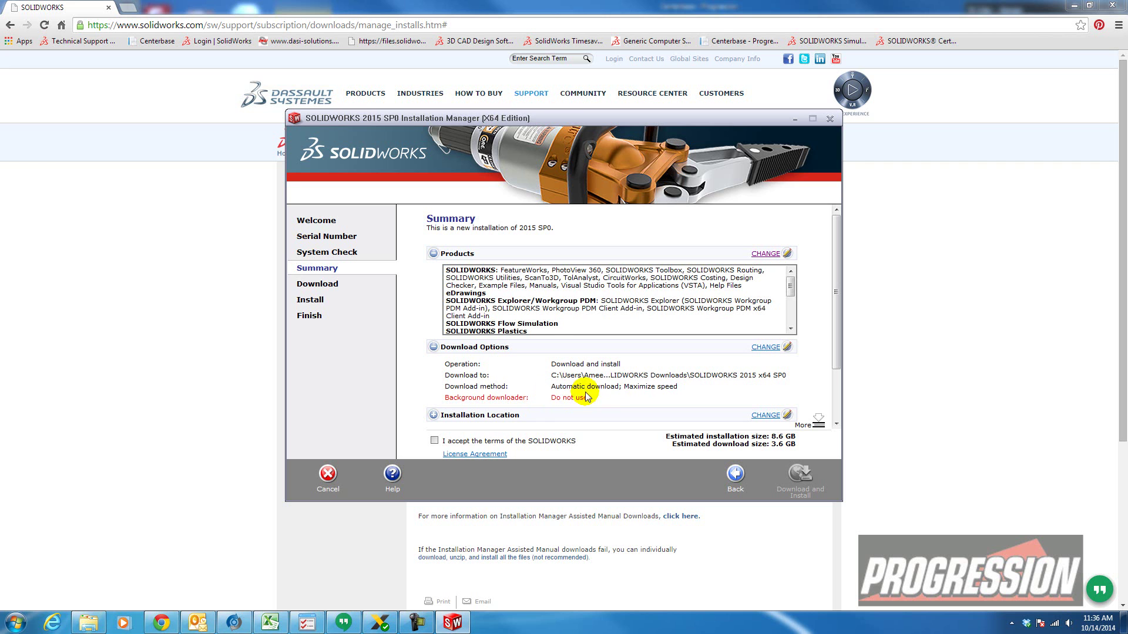
pyautogui.click(771, 348)
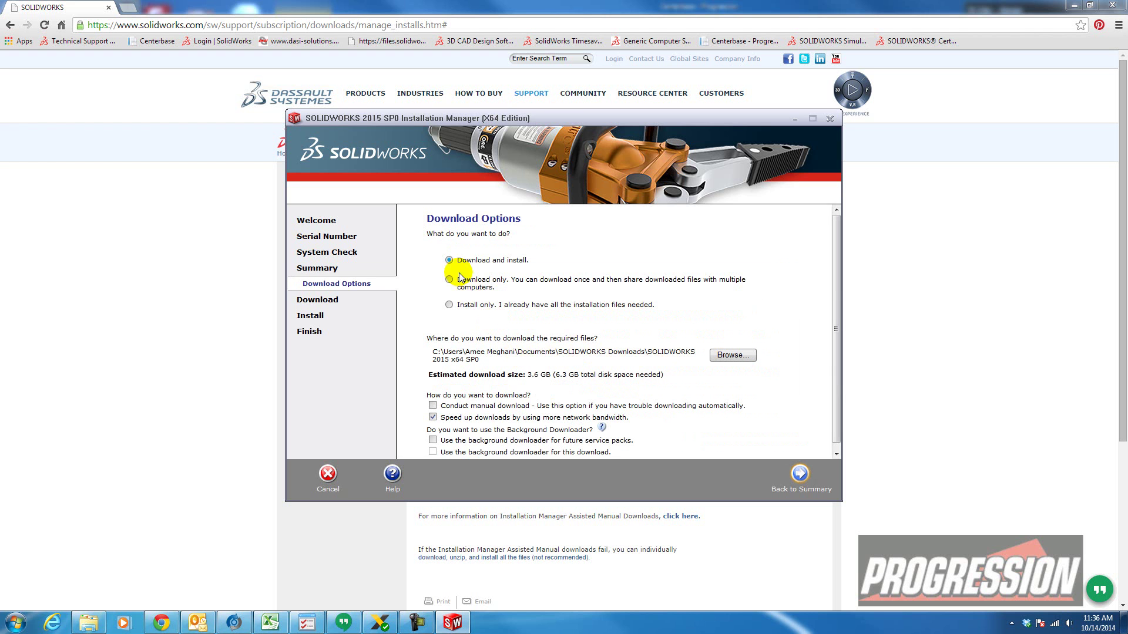
pyautogui.scroll(-1, 450, 338)
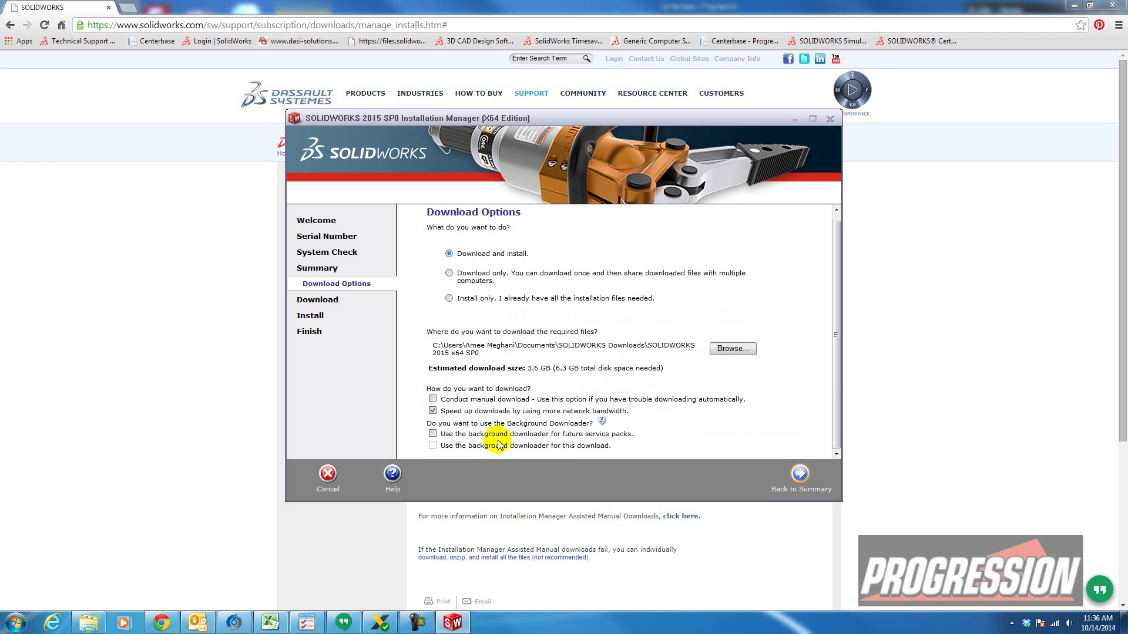
pyautogui.click(800, 473)
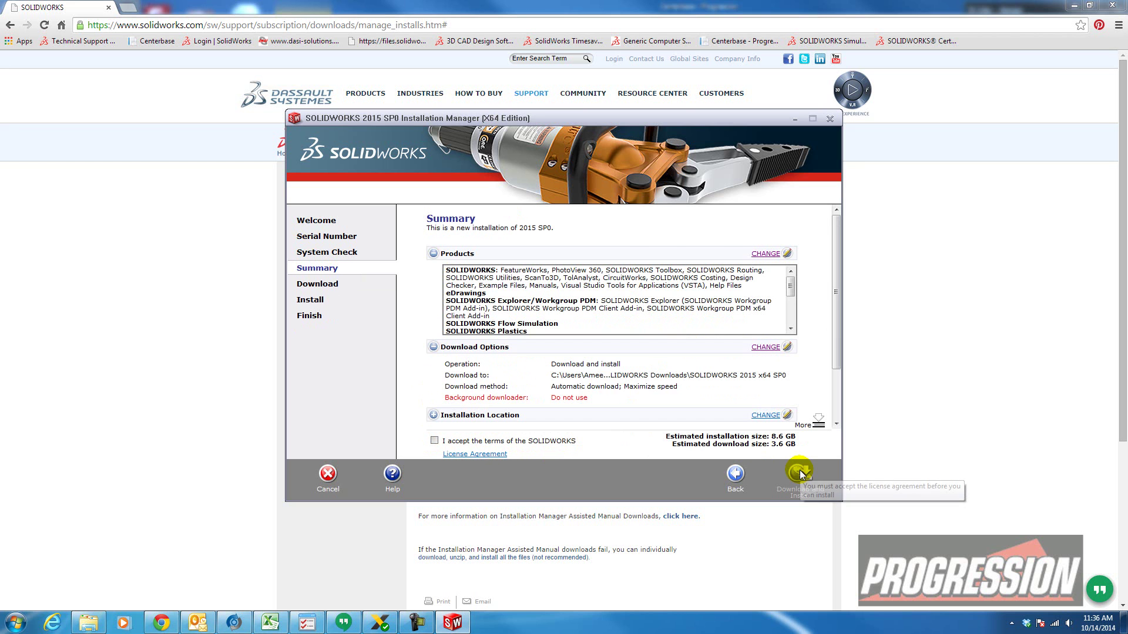
# Step: Review the installation location and the Toolbox/Hole Wizard options, keeping the choice to create a new 2015 Toolbox
pyautogui.scroll(-1, 617, 399)
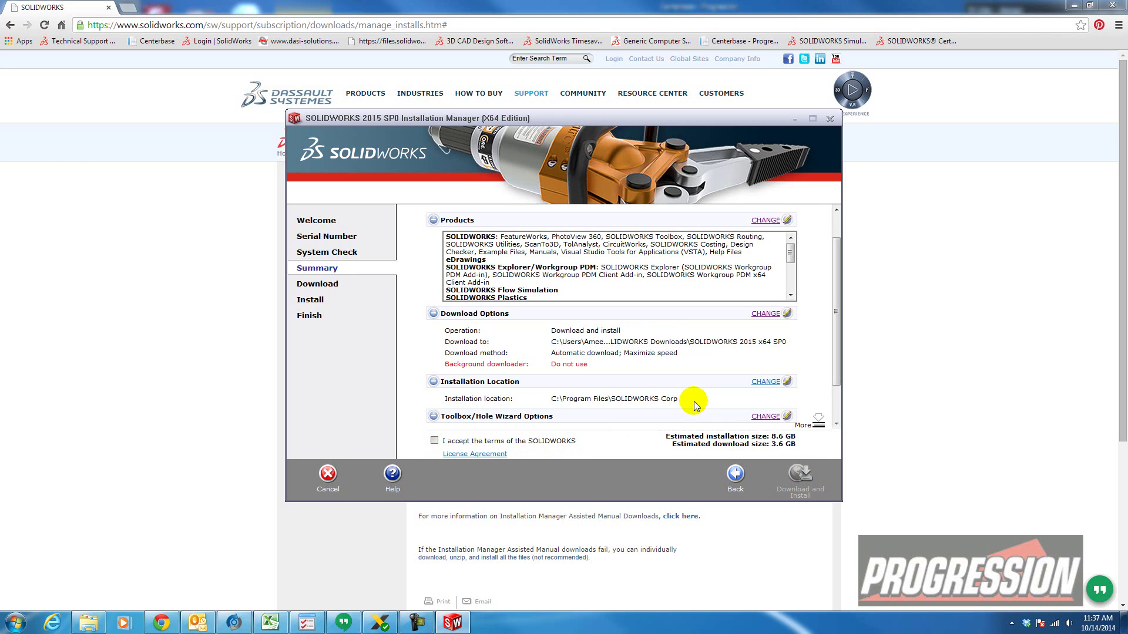
pyautogui.scroll(-1, 658, 396)
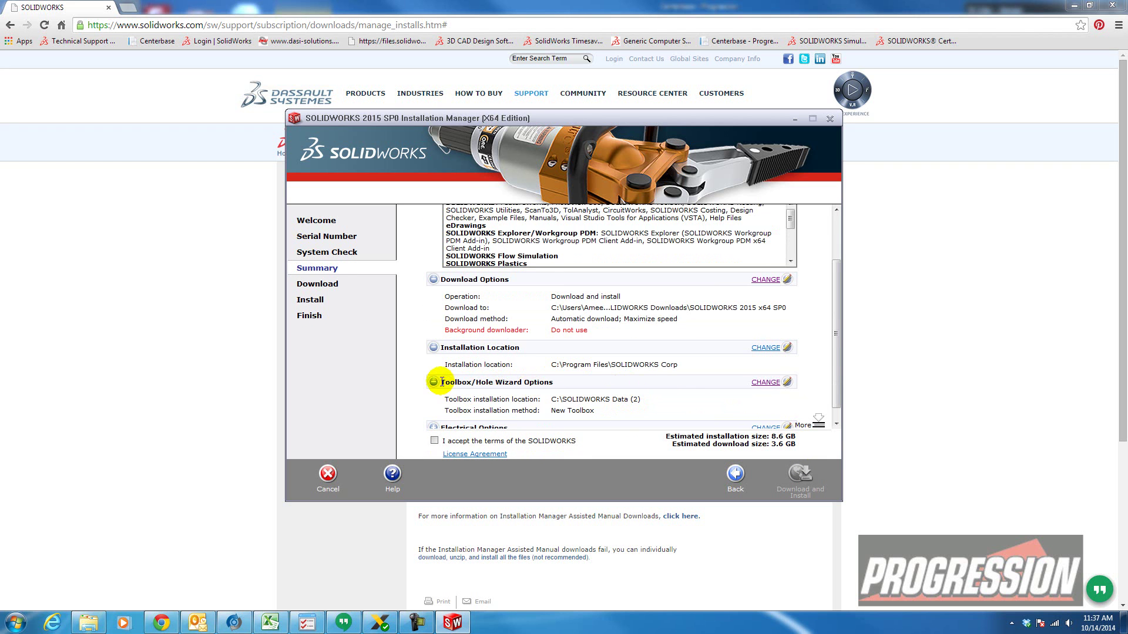
pyautogui.scroll(-1, 530, 386)
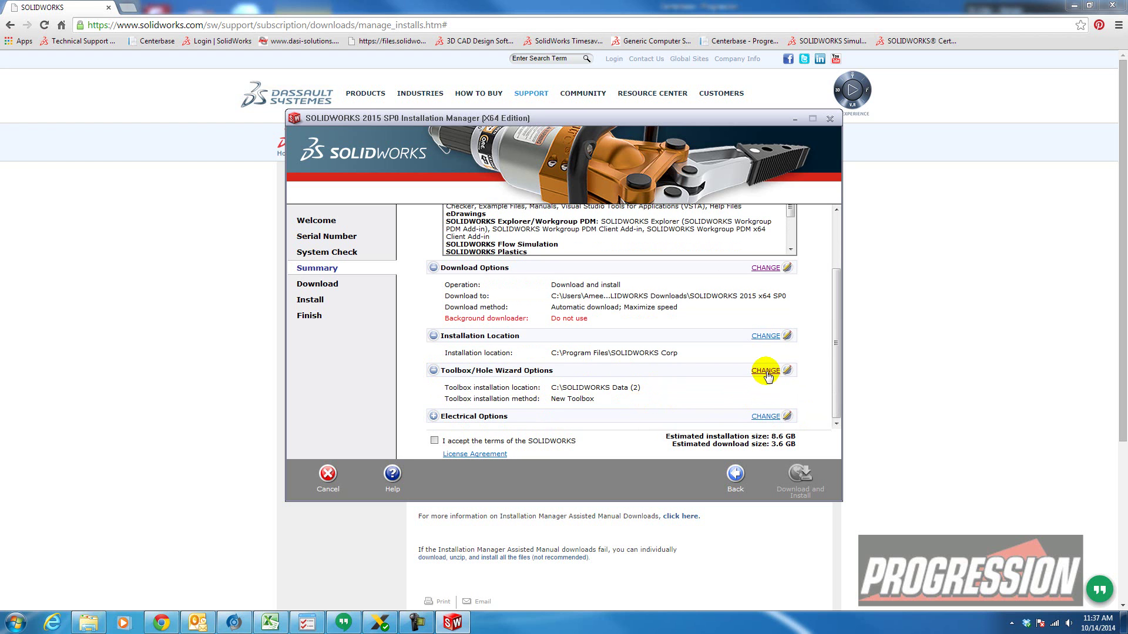
pyautogui.click(765, 371)
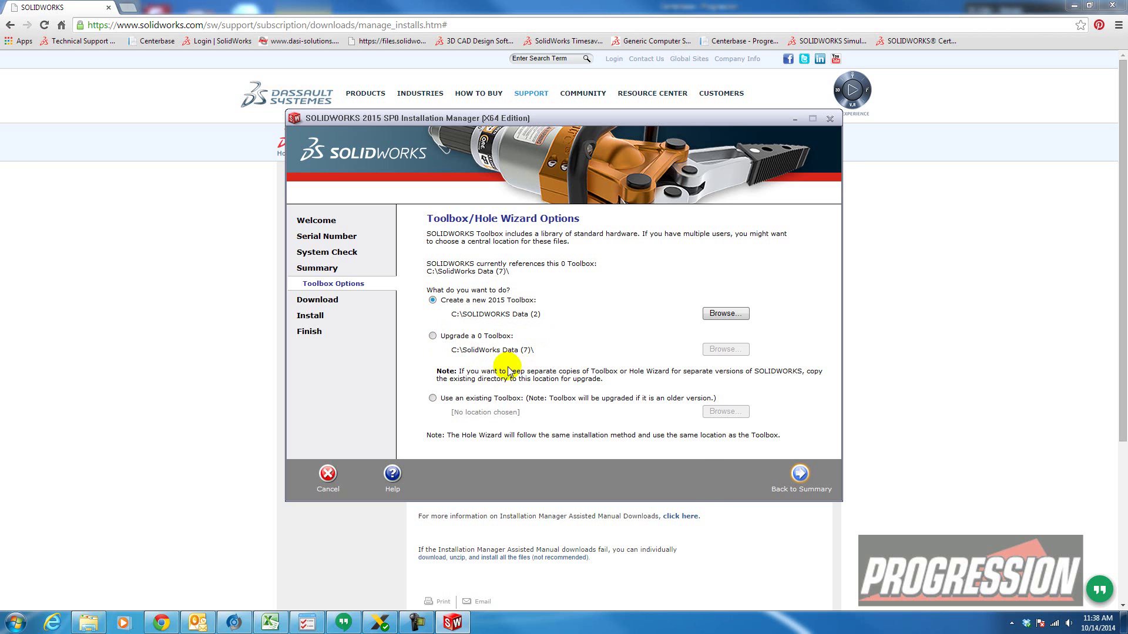
pyautogui.click(800, 474)
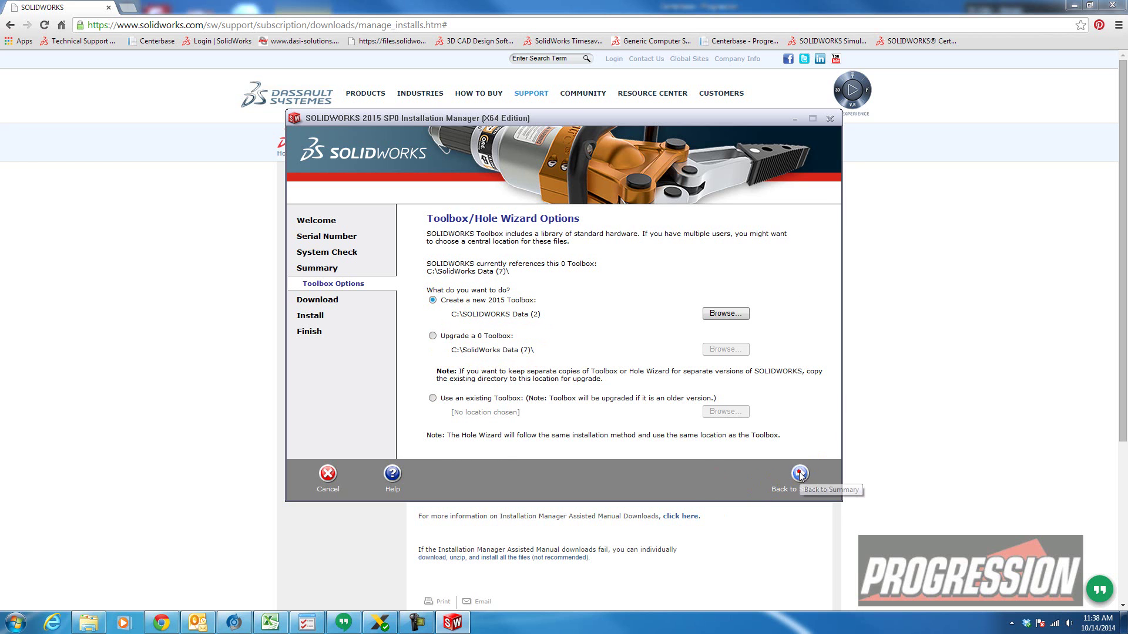
# Step: Check the Electrical options, accept the SOLIDWORKS license terms, and start the download and installation
pyautogui.scroll(-3, 593, 404)
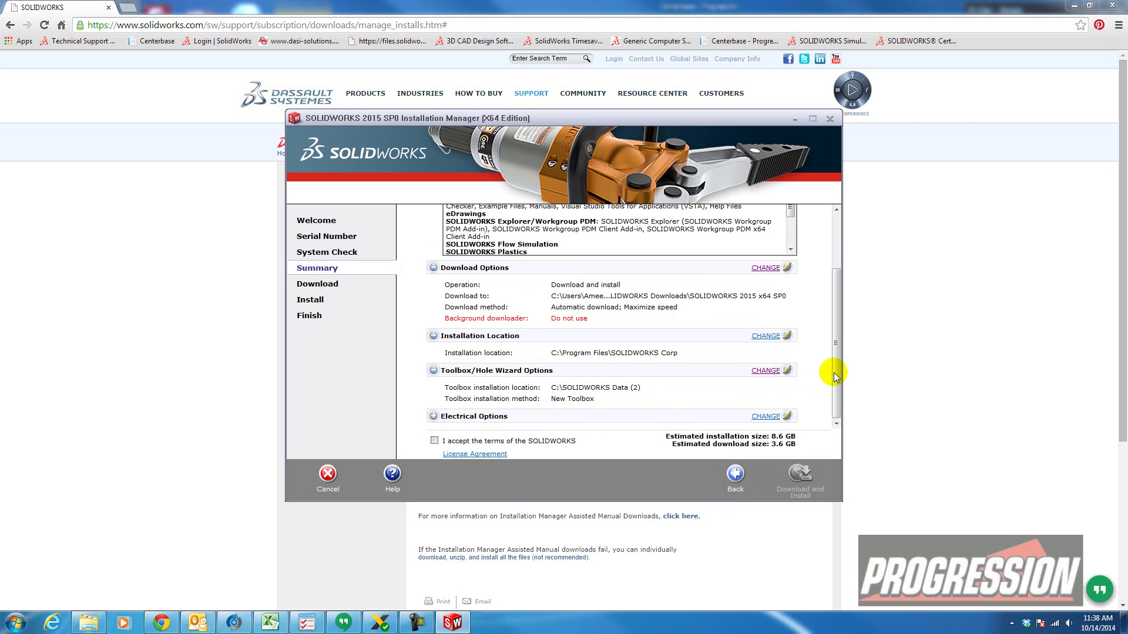
pyautogui.click(434, 416)
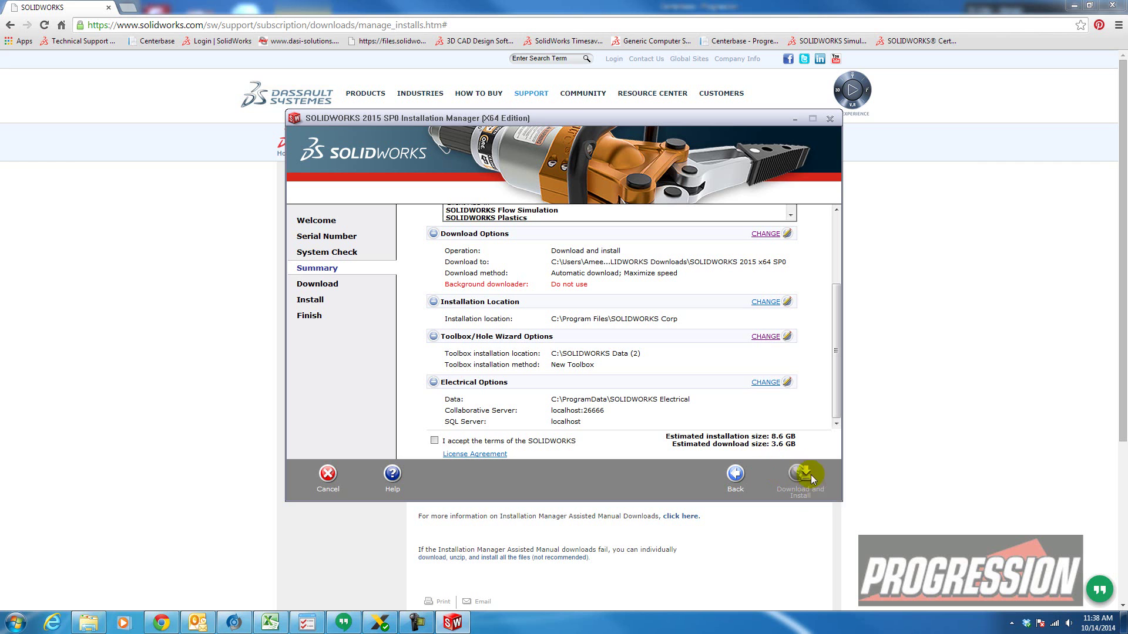
pyautogui.click(434, 441)
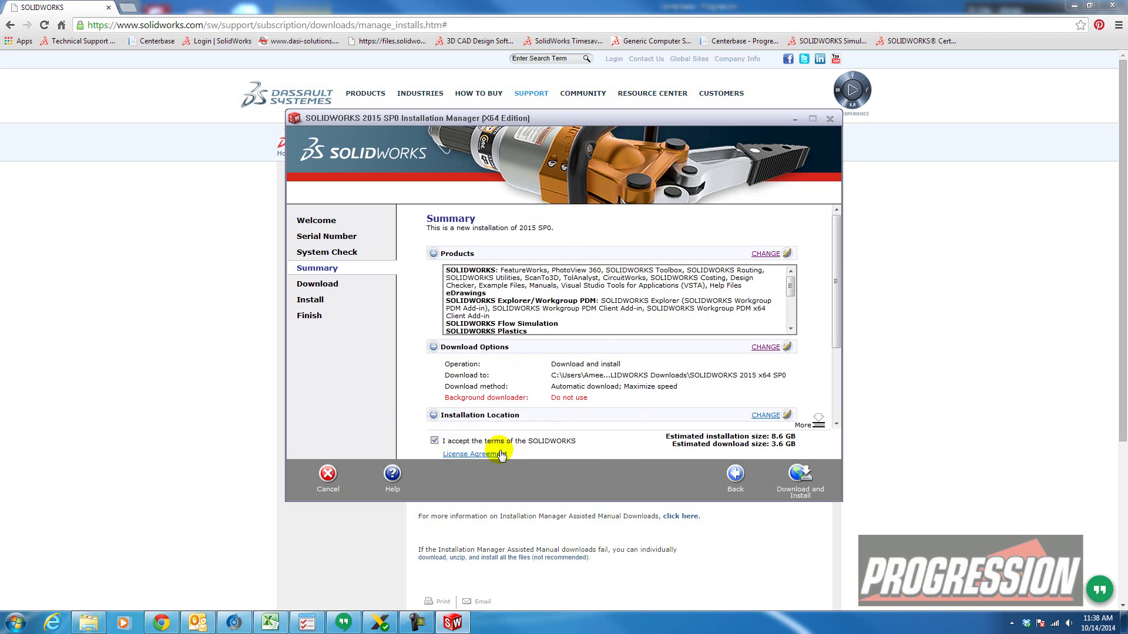
pyautogui.click(802, 477)
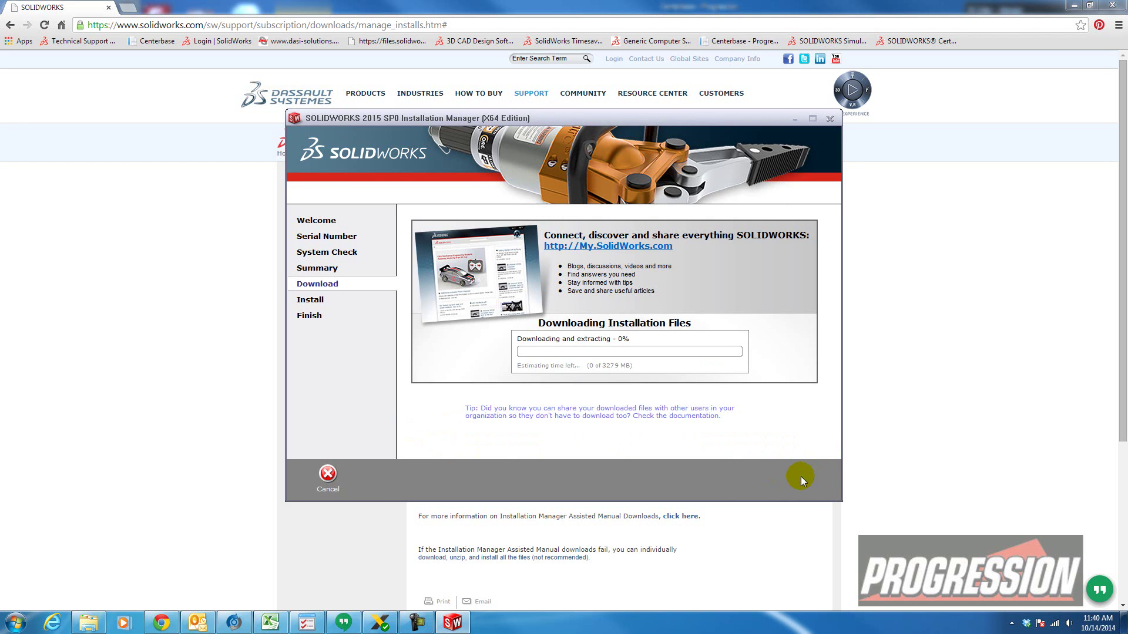